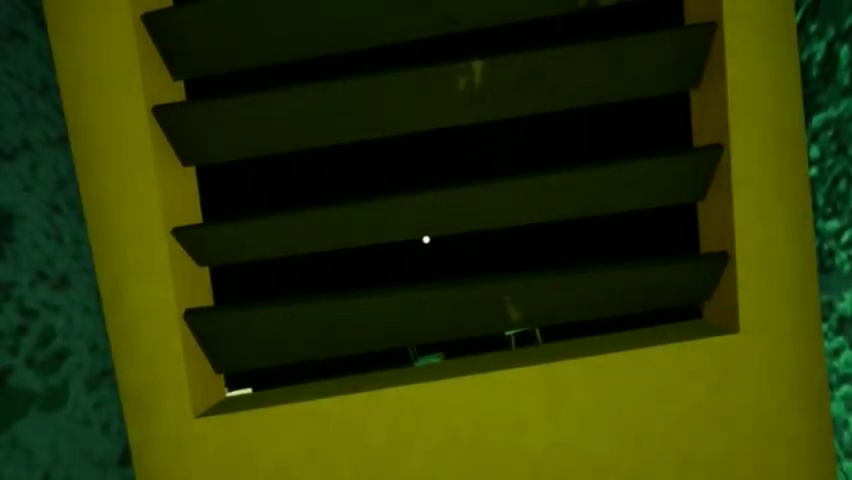
key(Escape)
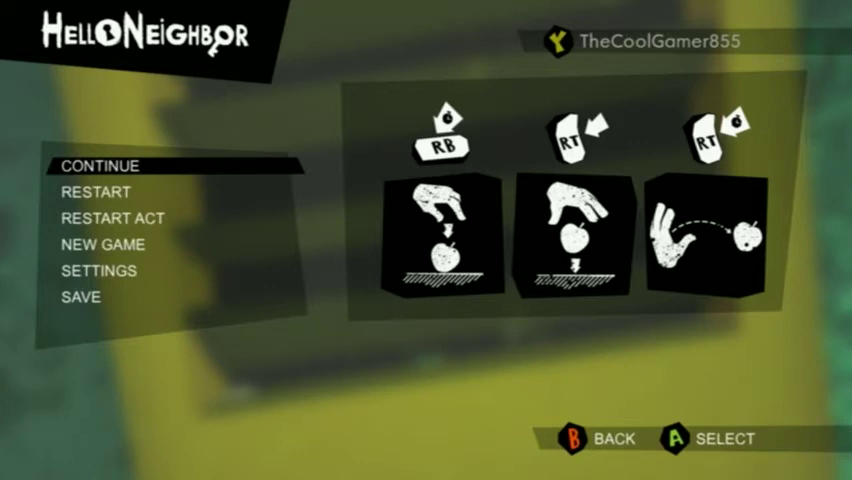
key(Return)
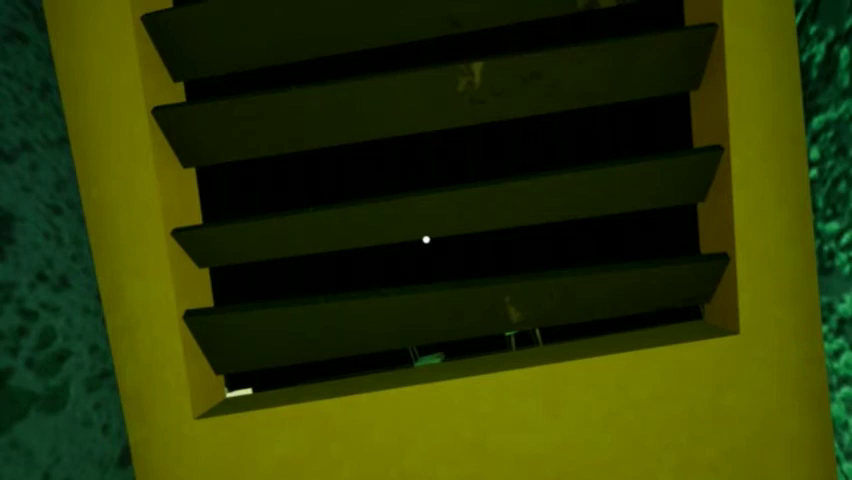